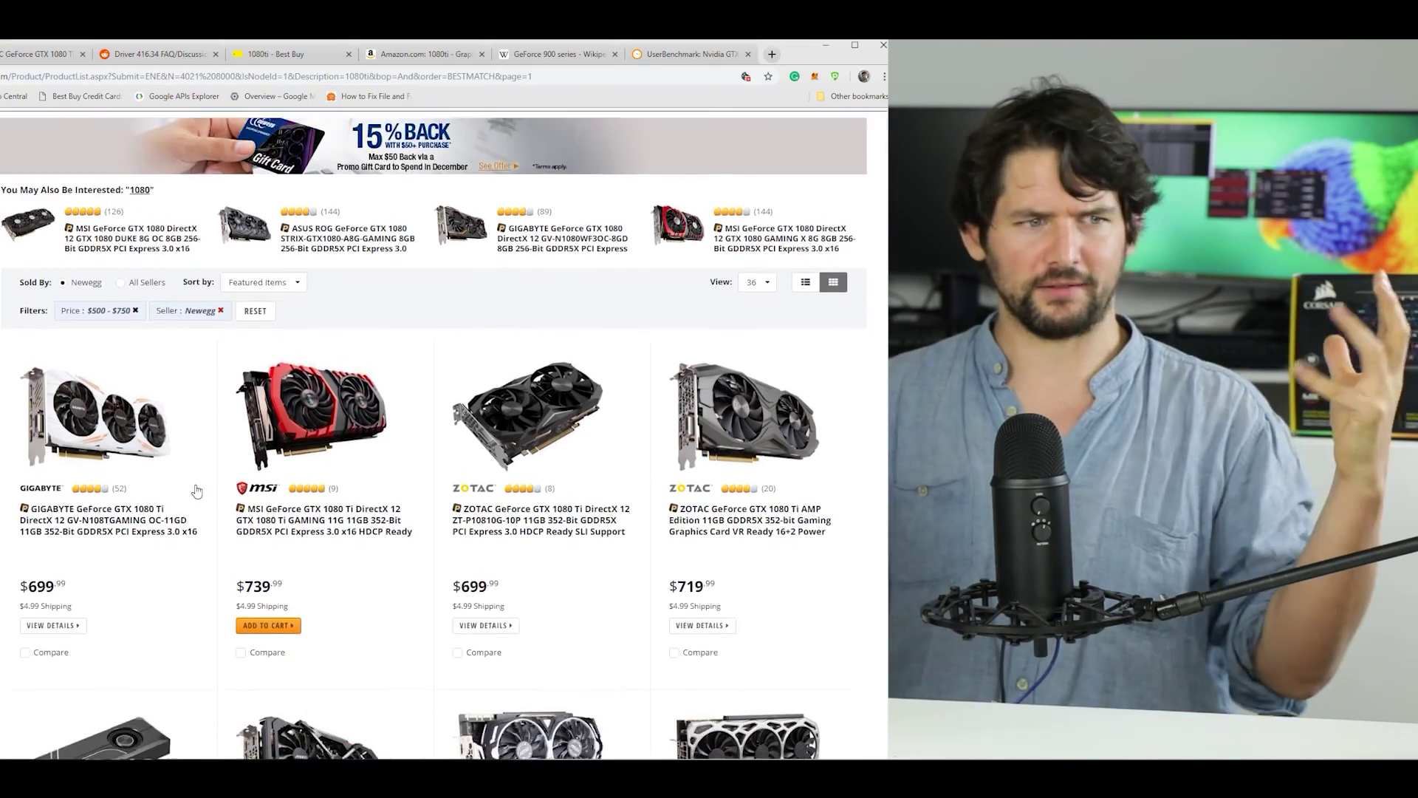
pyautogui.scroll(-1, 196, 492)
pyautogui.scroll(-1, 196, 490)
pyautogui.scroll(-1, 197, 491)
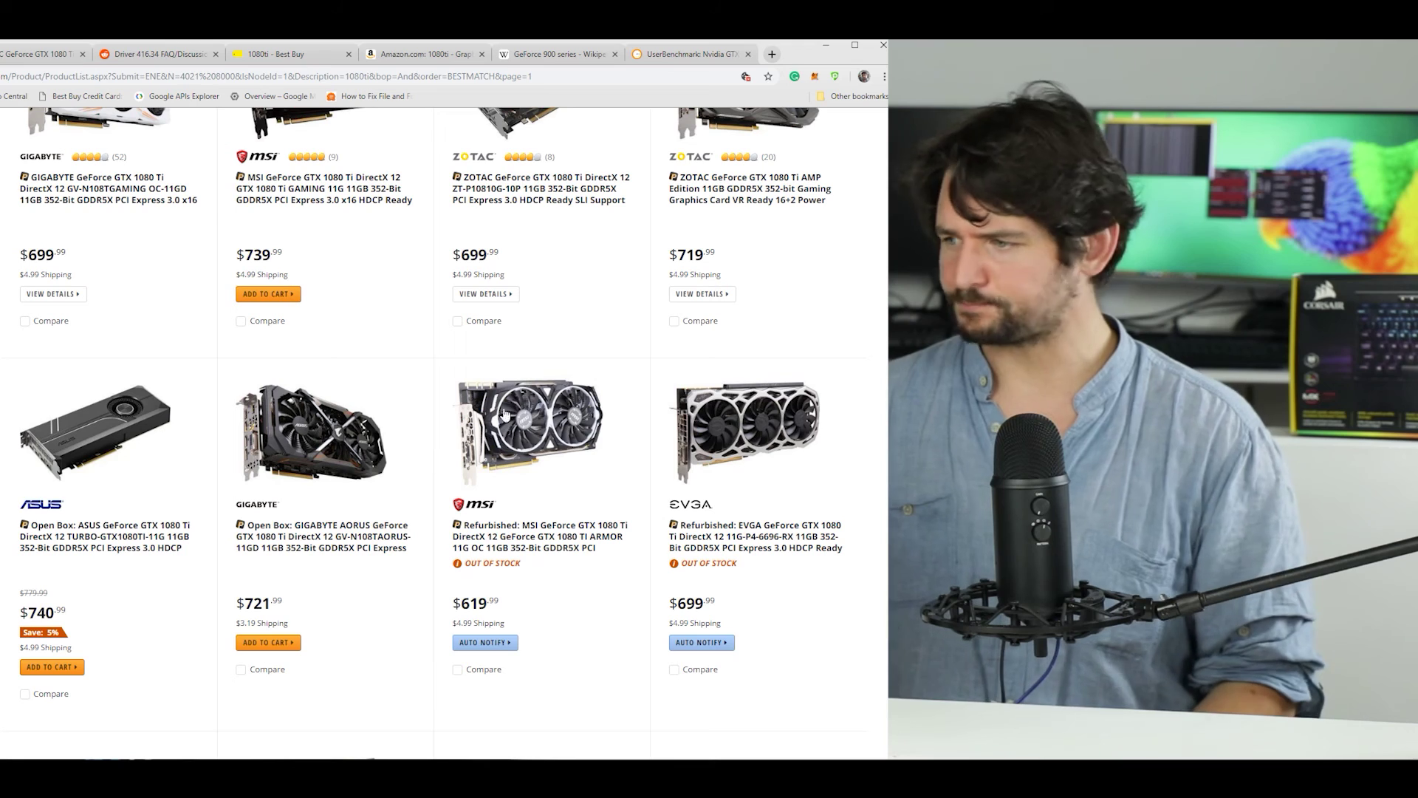